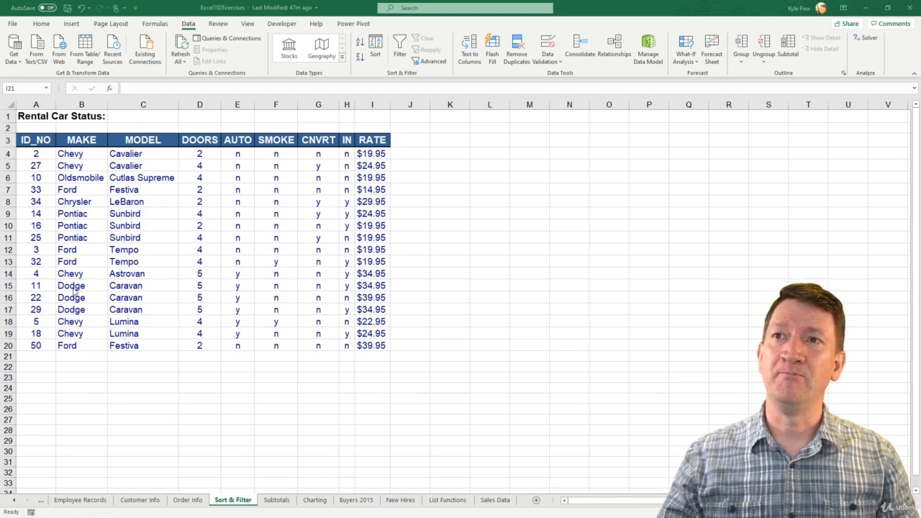
# - Try to enter the misspelled make "Frd" in cell B21 and cancel the entry
pyautogui.click(71, 357)
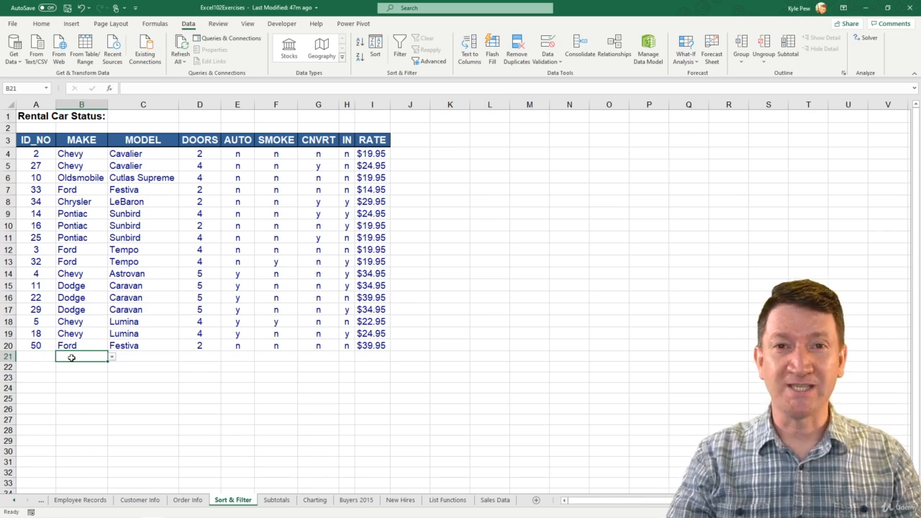
pyautogui.write('Ford')
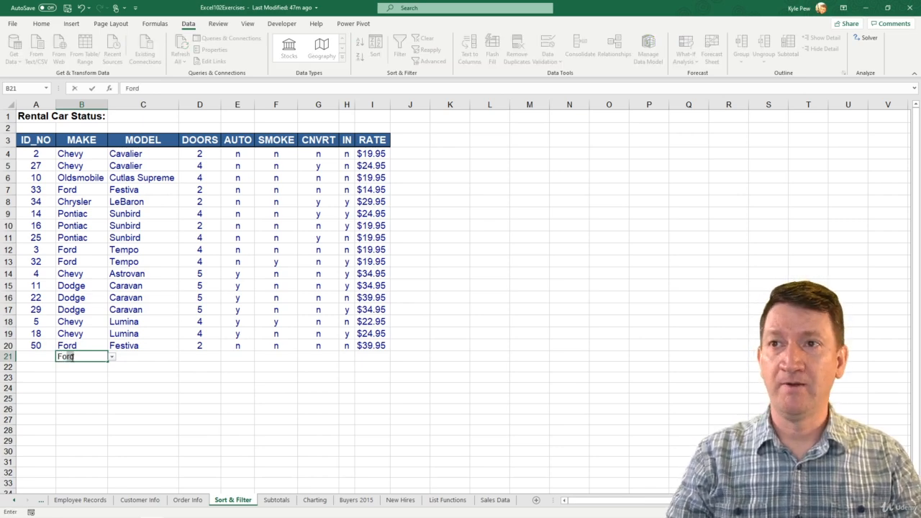
pyautogui.press('BackSpace')
pyautogui.press('BackSpace')
pyautogui.press('BackSpace')
pyautogui.write('rd')
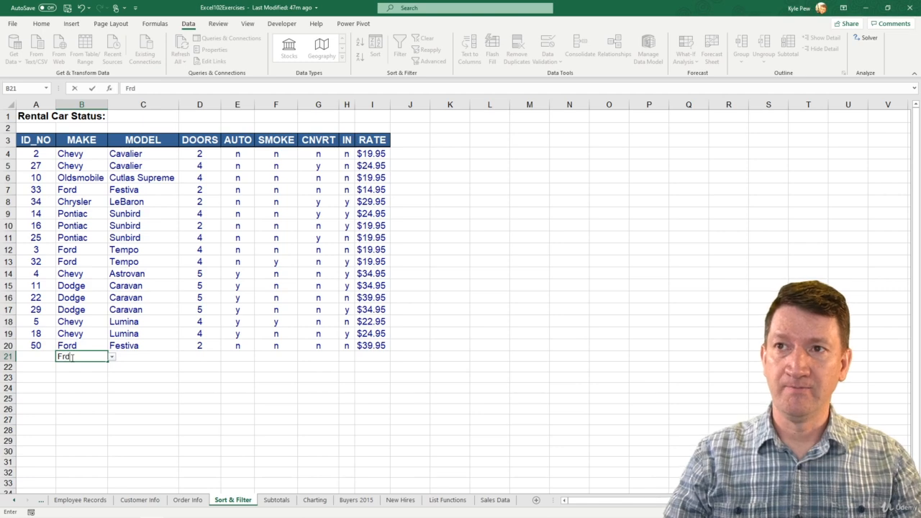
pyautogui.press('Return')
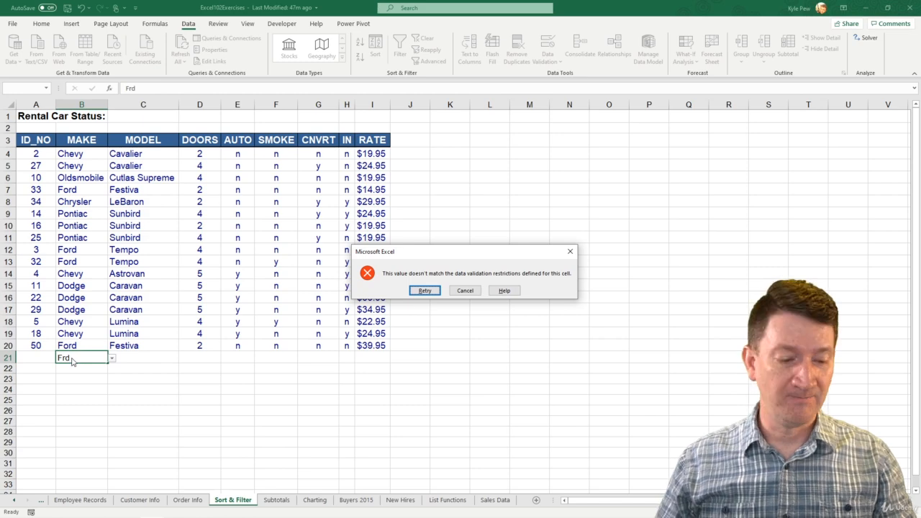
pyautogui.click(463, 291)
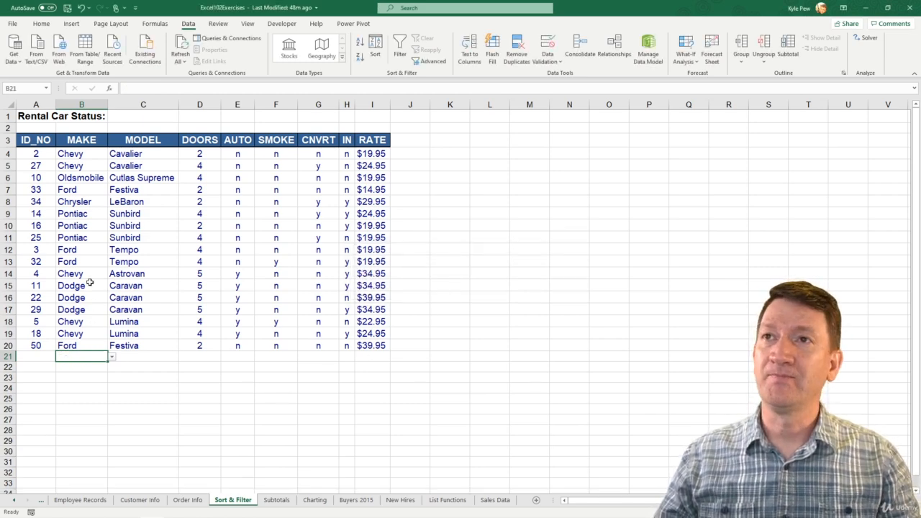
# - Set the data validation error alert style for the MAKE cells B4:B30 to Warning
pyautogui.click(80, 154)
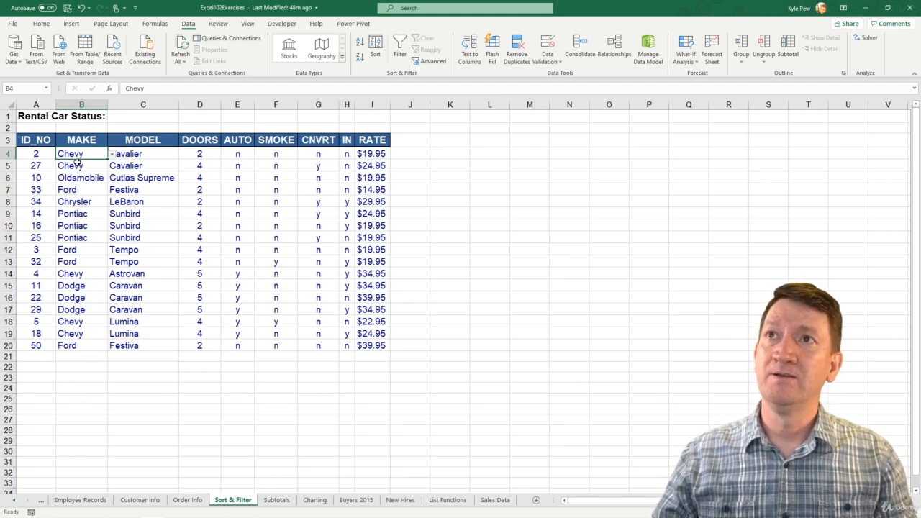
pyautogui.keyDown('shift'); pyautogui.click(75, 453); pyautogui.keyUp('shift')
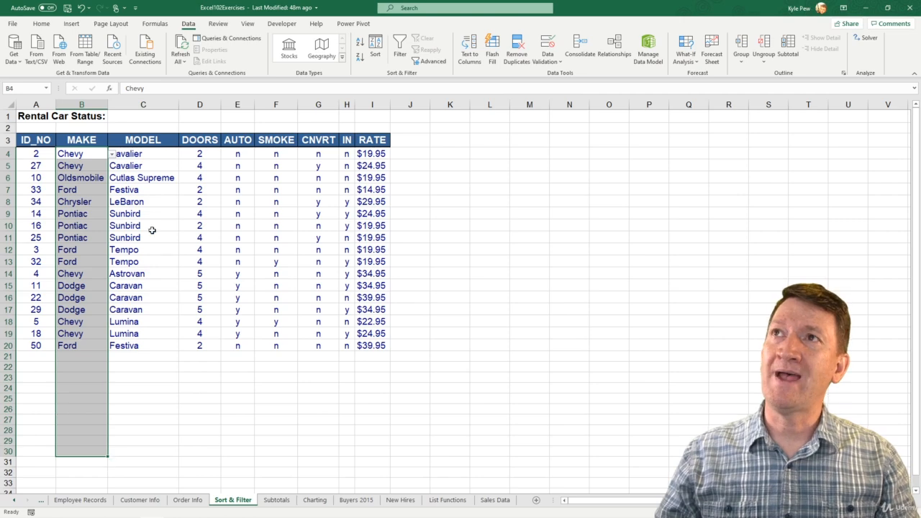
pyautogui.click(547, 58)
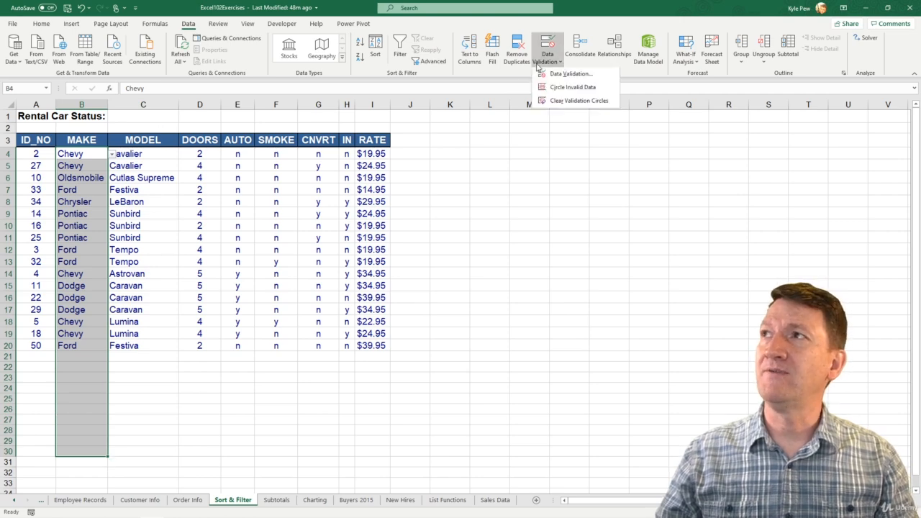
pyautogui.click(570, 74)
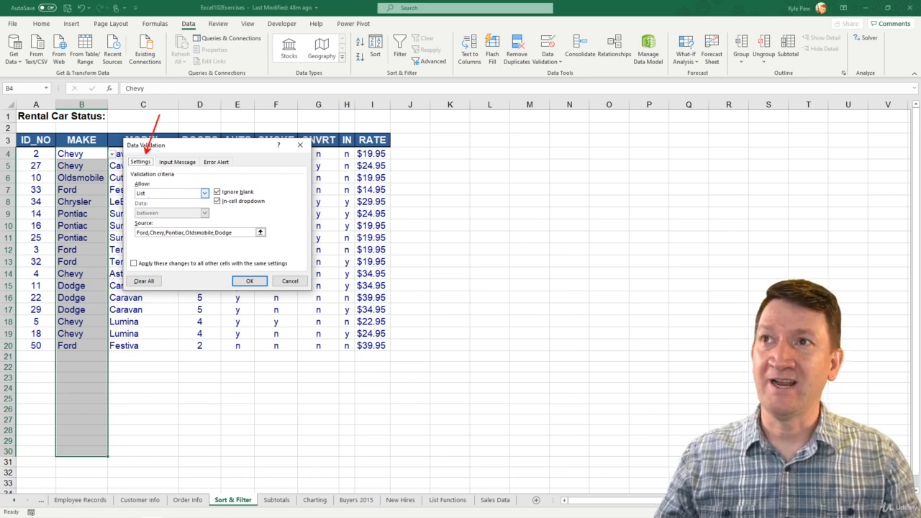
pyautogui.click(217, 162)
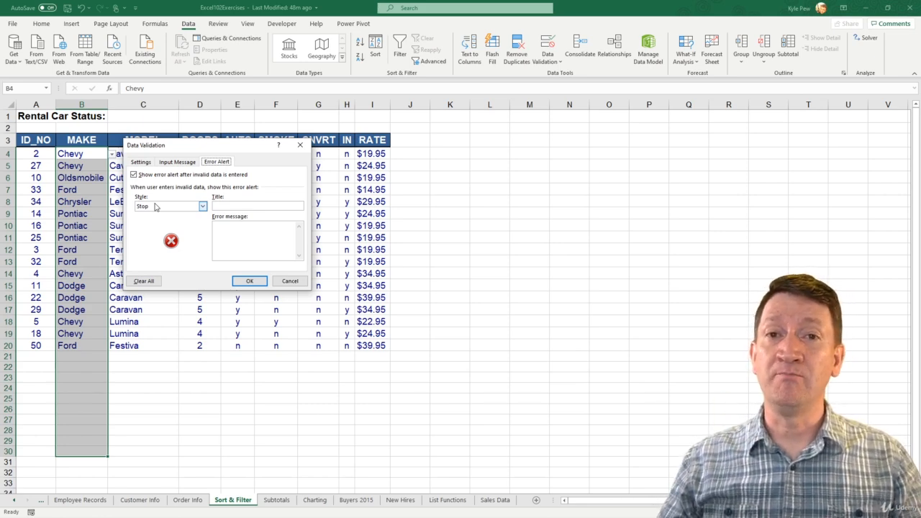
pyautogui.click(202, 205)
pyautogui.click(180, 221)
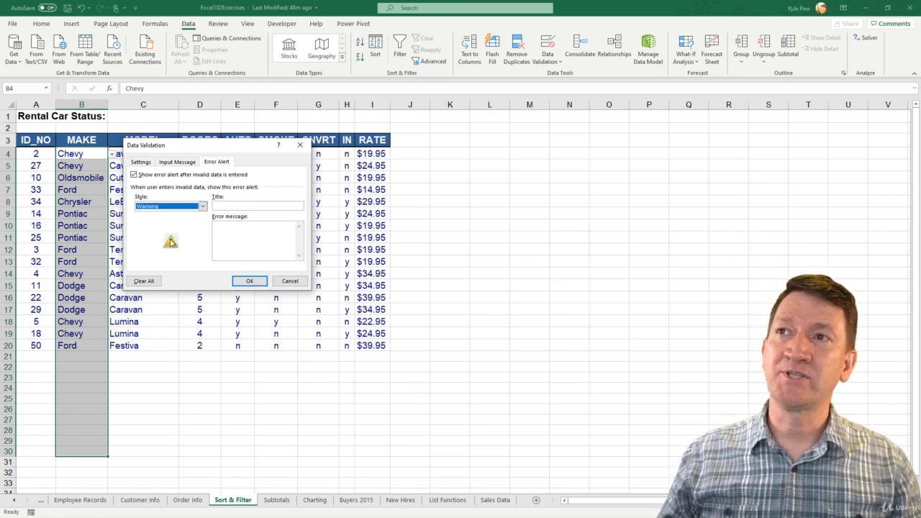
# - Preview the Information and Stop error alert styles, and return the style to Warning
pyautogui.click(203, 205)
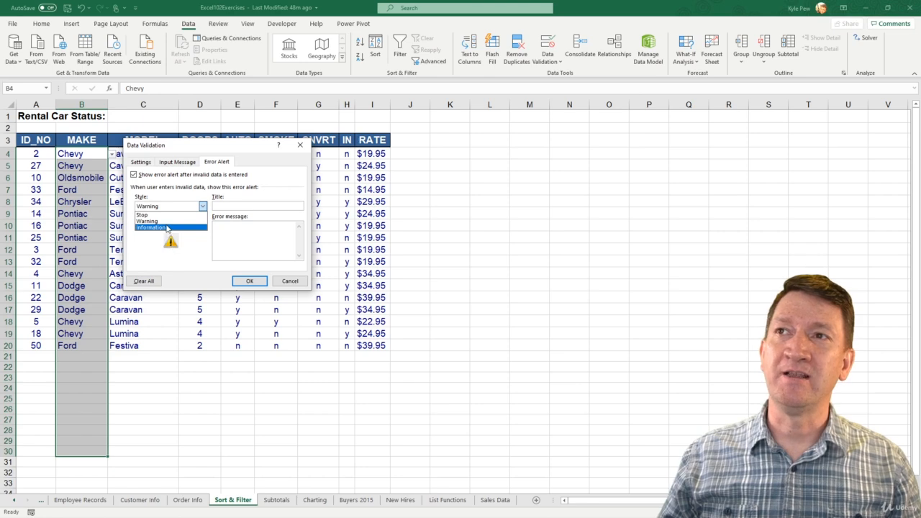
pyautogui.click(166, 228)
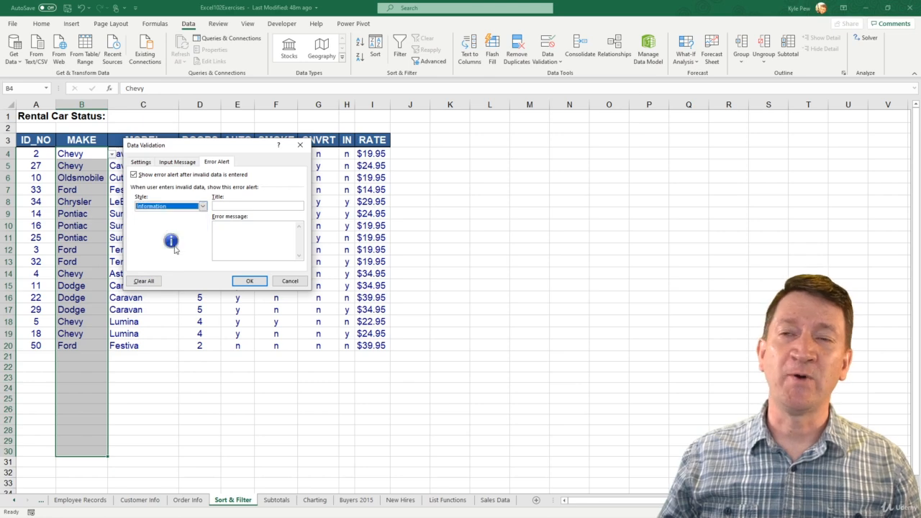
pyautogui.click(202, 207)
pyautogui.click(188, 216)
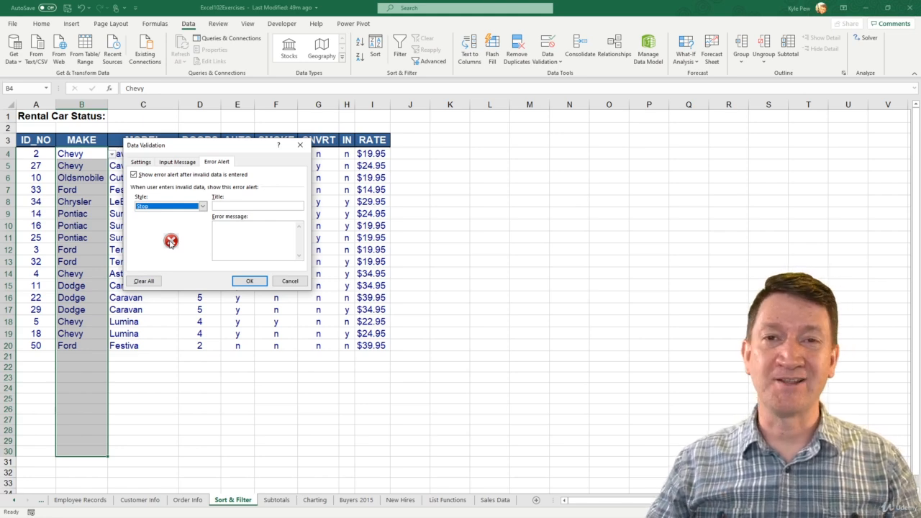
pyautogui.click(203, 207)
pyautogui.click(188, 221)
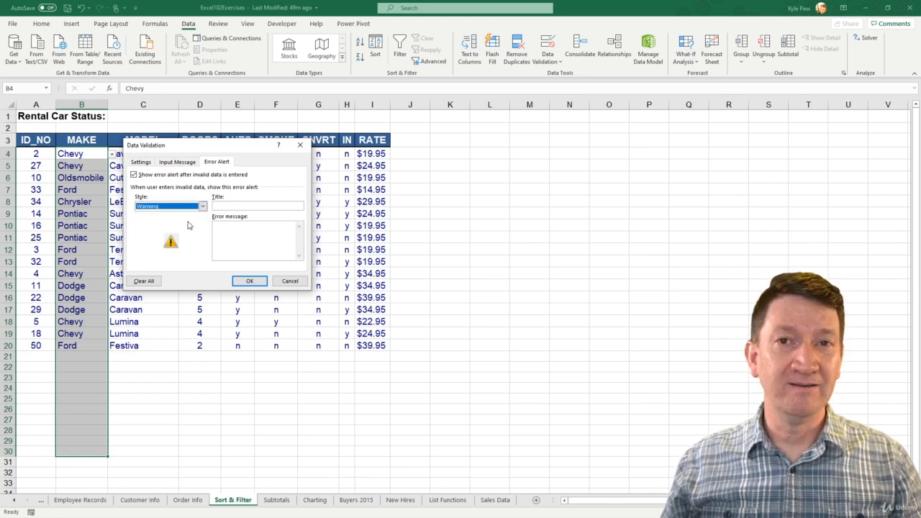
# - Give the error alert the title "Car Make"
pyautogui.click(228, 205)
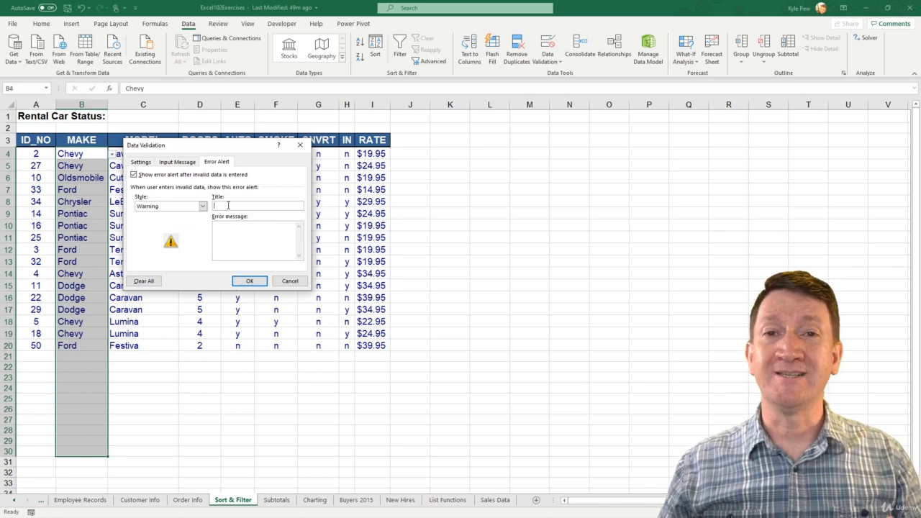
pyautogui.write('C')
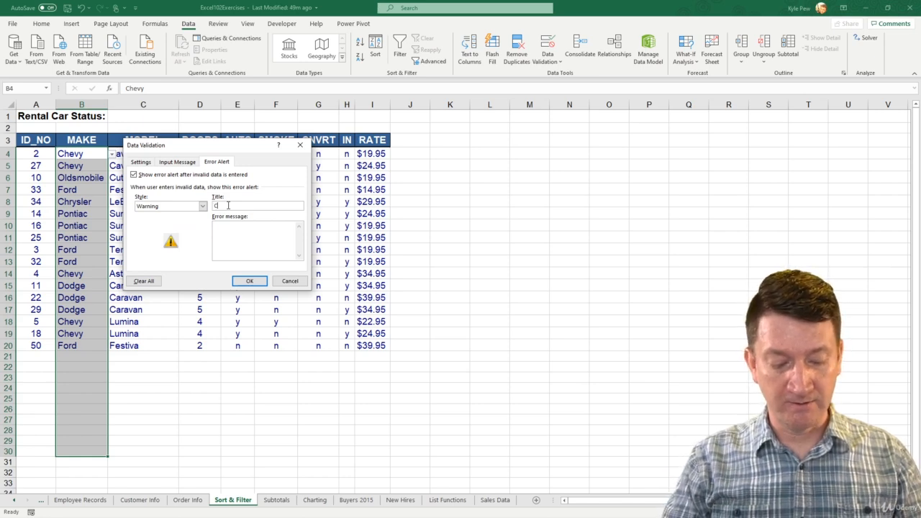
pyautogui.write('ar Make')
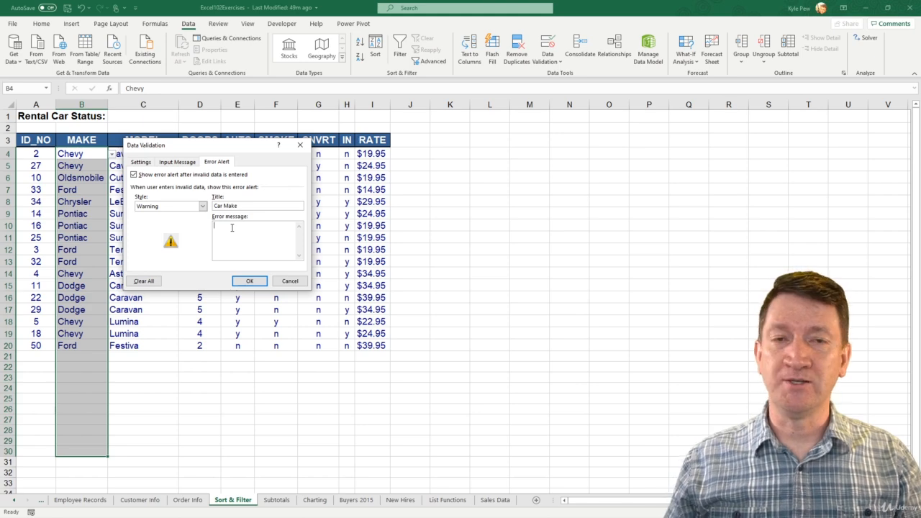
# - Set the alert's error message to "You must pick a value from the drop down menu." and apply the validation settings
pyautogui.click(231, 227)
pyautogui.write('You')
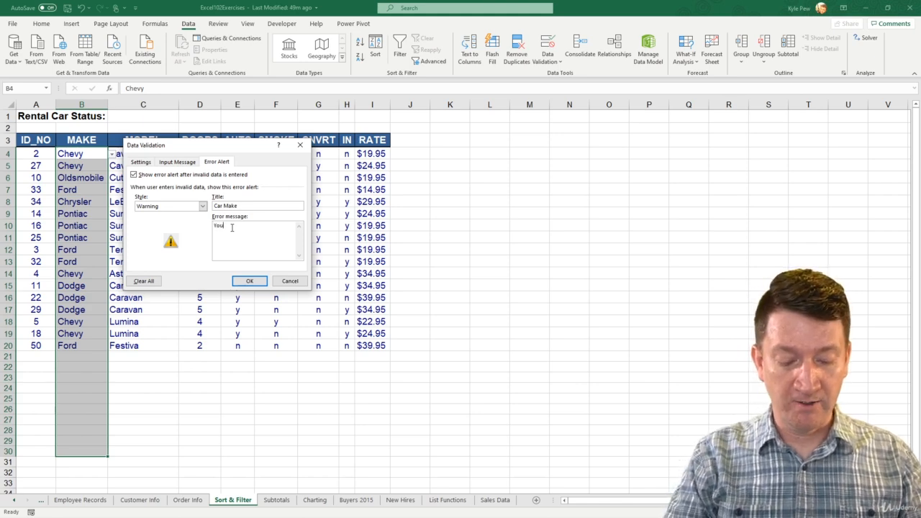
pyautogui.write(' must pick a')
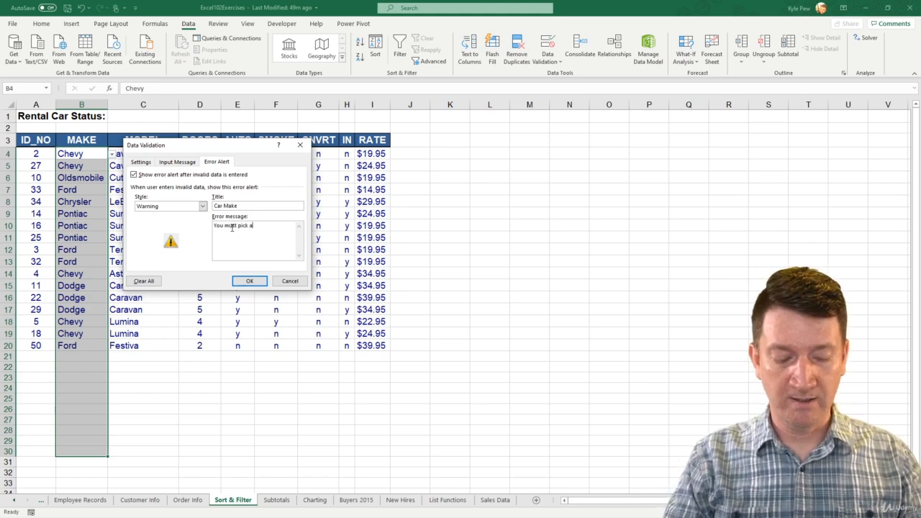
pyautogui.write(' vlaue from')
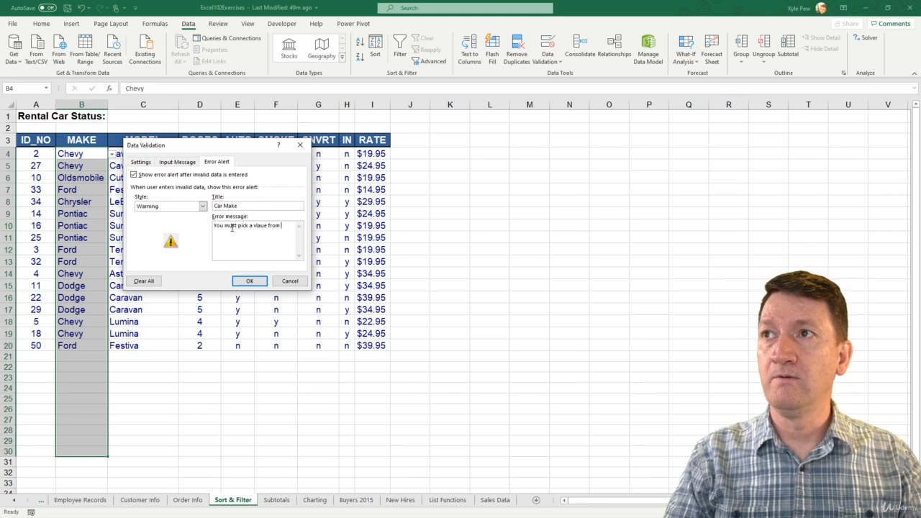
pyautogui.press('BackSpace')
pyautogui.press('BackSpace')
pyautogui.press('BackSpace')
pyautogui.press('BackSpace')
pyautogui.press('BackSpace')
pyautogui.press('BackSpace')
pyautogui.press('BackSpace')
pyautogui.press('BackSpace')
pyautogui.press('BackSpace')
pyautogui.press('BackSpace')
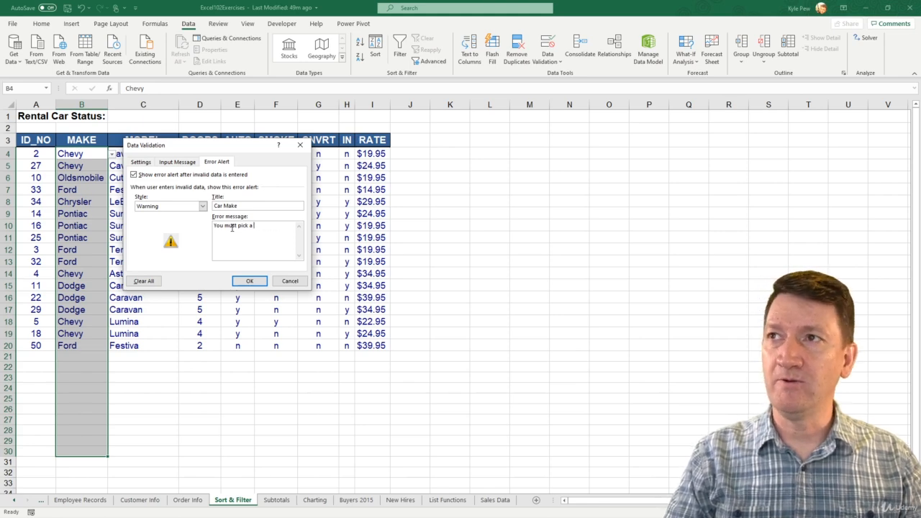
pyautogui.write('value from th')
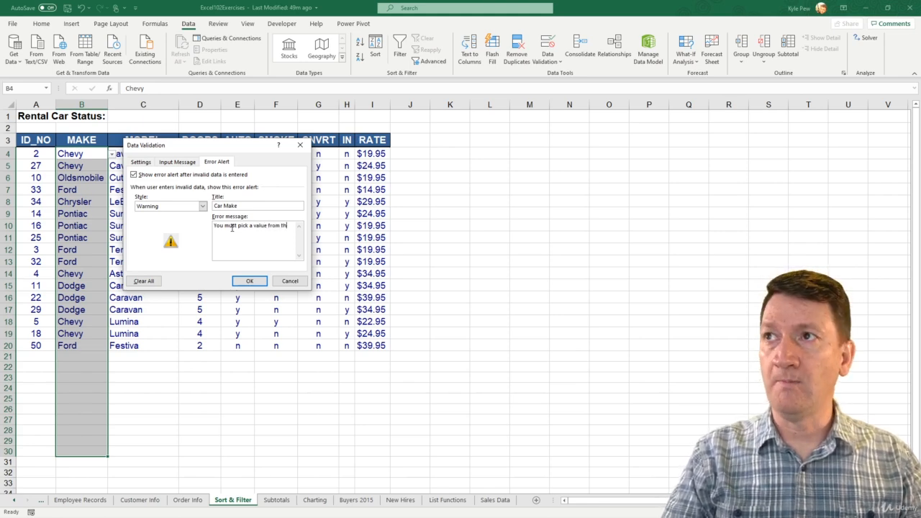
pyautogui.write('e drop dow')
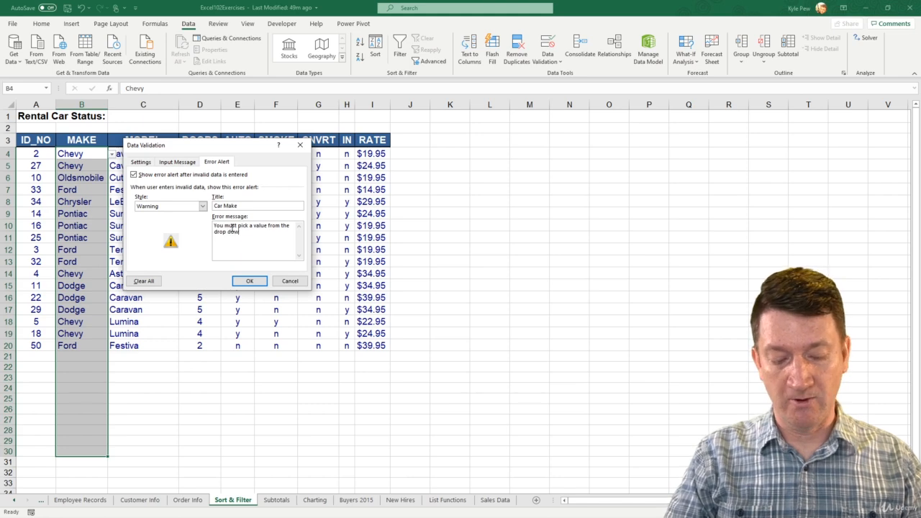
pyautogui.write('n menu.')
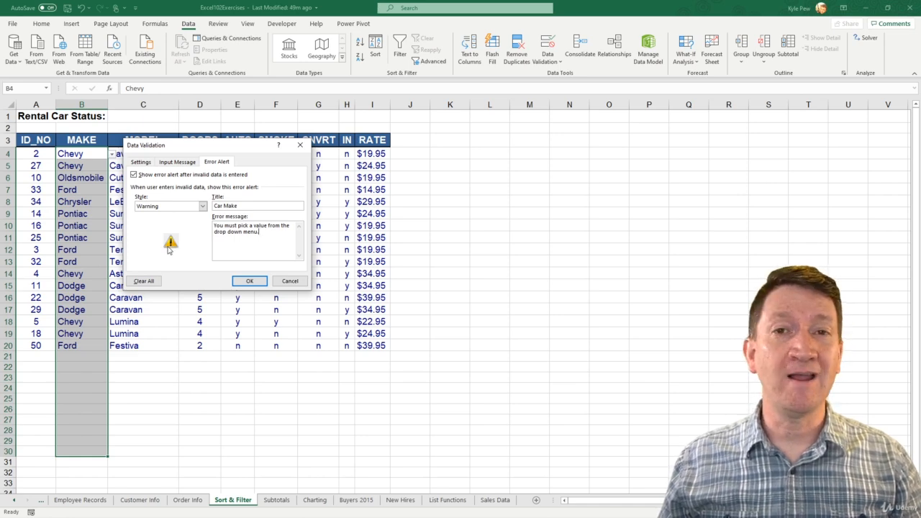
pyautogui.click(244, 281)
# - Test the Warning alert by entering the unlisted make "Porsche" in cell B21, and cancel the entry
pyautogui.click(74, 358)
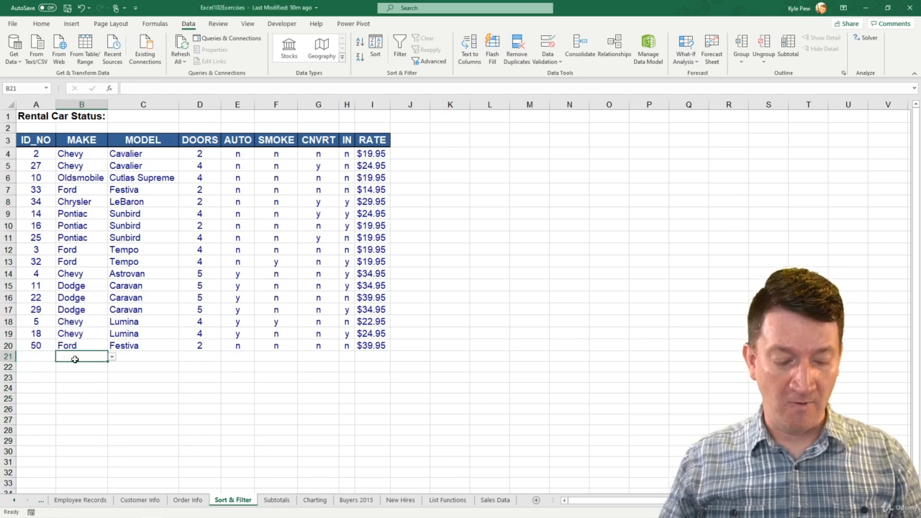
pyautogui.write('P')
pyautogui.write('or')
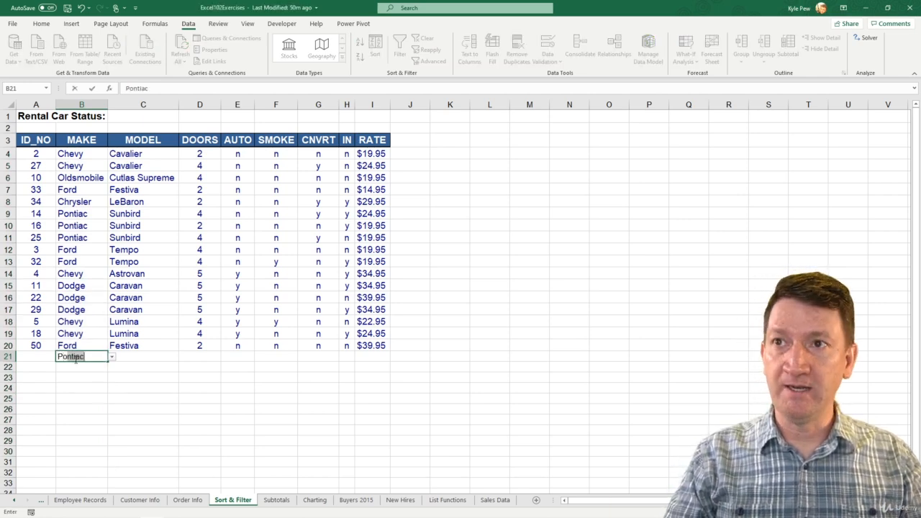
pyautogui.write('sche')
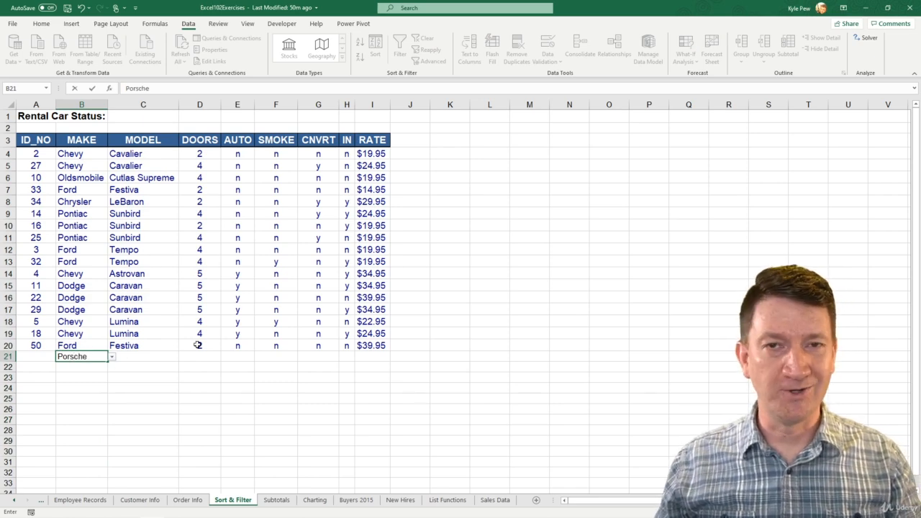
pyautogui.press('Return')
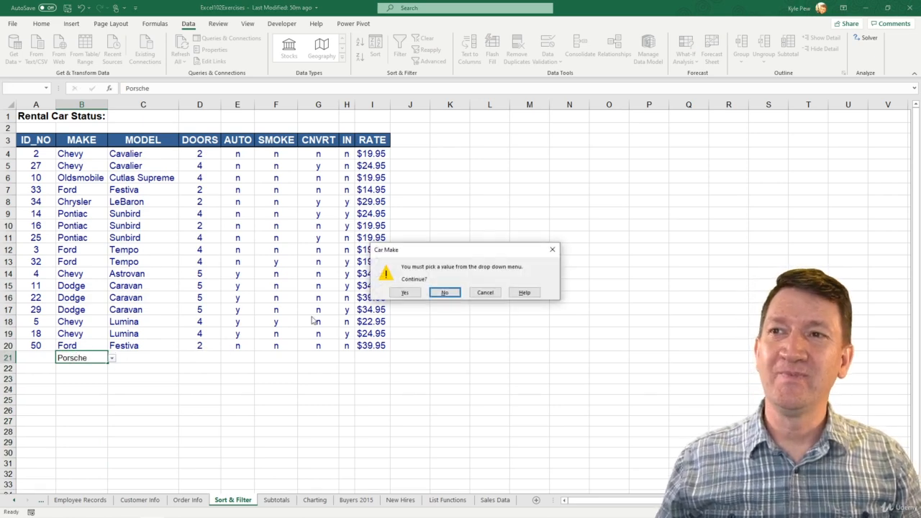
pyautogui.moveTo(414, 253); pyautogui.dragTo(120, 251)
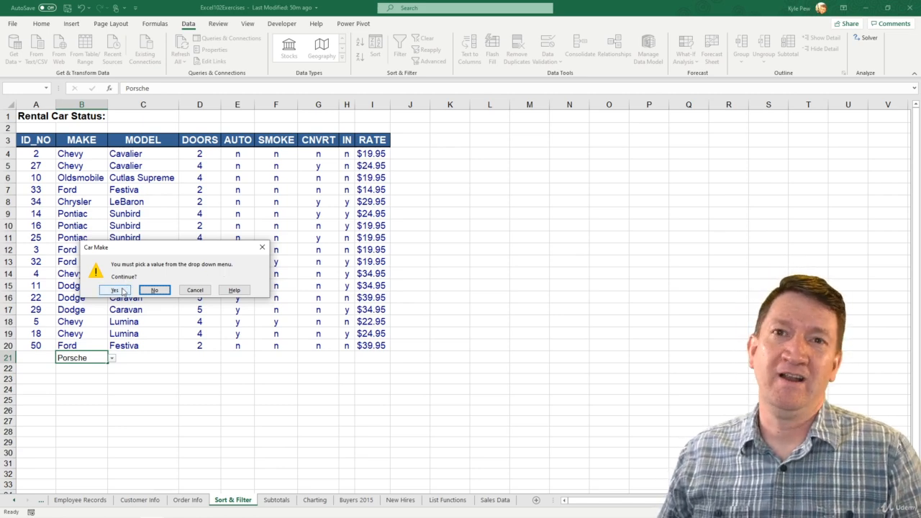
pyautogui.click(192, 290)
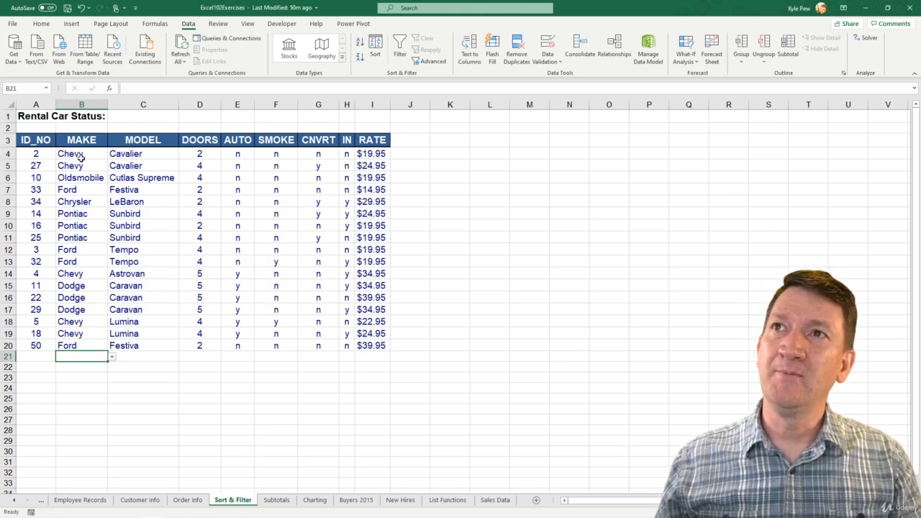
# - Change the data validation error alert style for the MAKE cells B4:B30 to Stop
pyautogui.moveTo(81, 155); pyautogui.dragTo(82, 450)
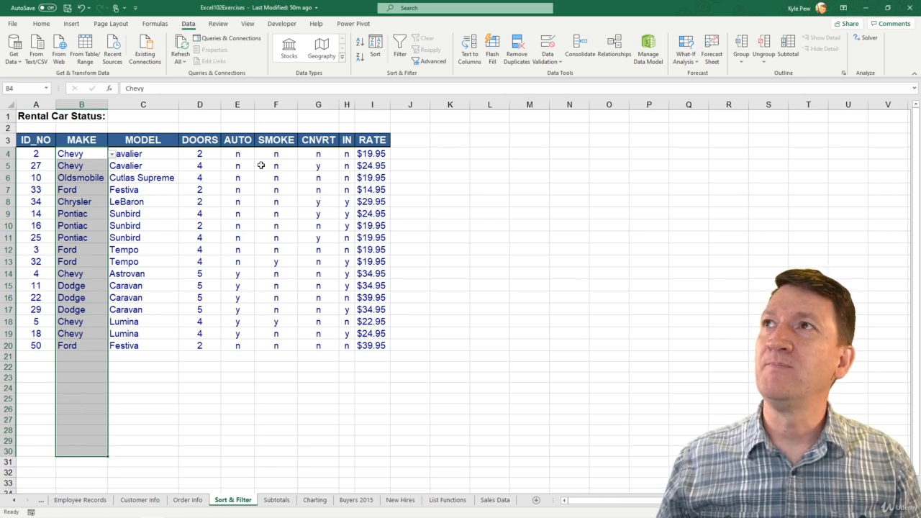
pyautogui.click(546, 62)
pyautogui.click(548, 75)
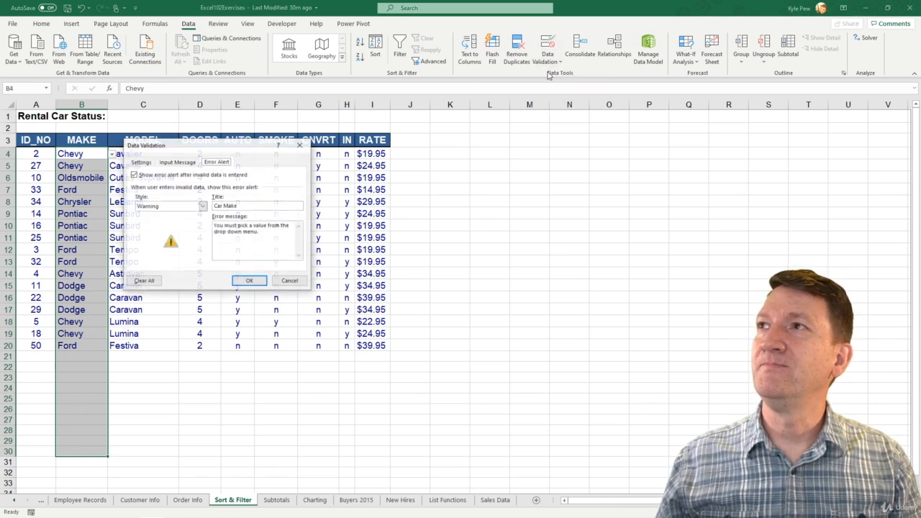
pyautogui.click(202, 206)
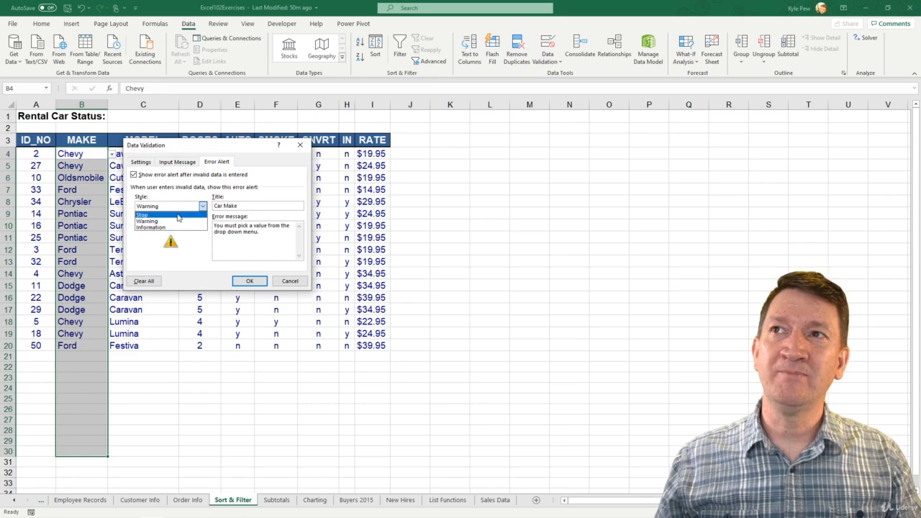
pyautogui.click(176, 216)
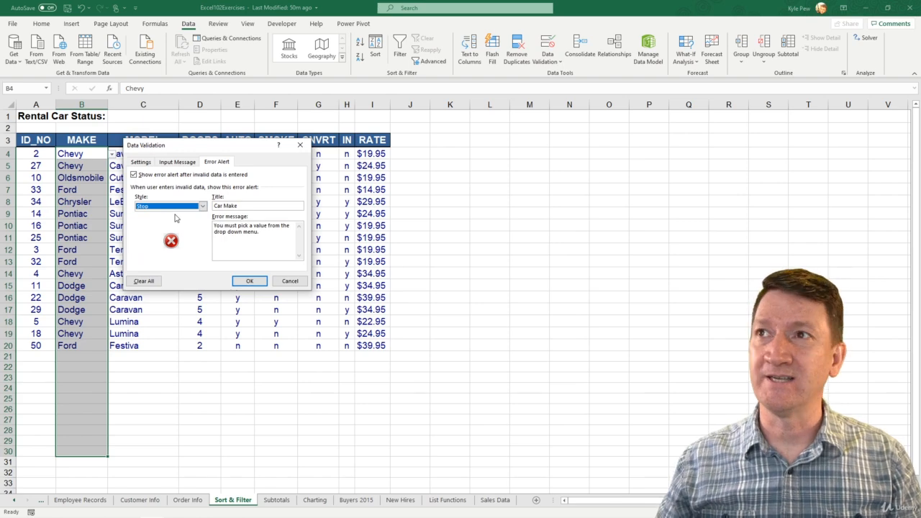
pyautogui.click(249, 280)
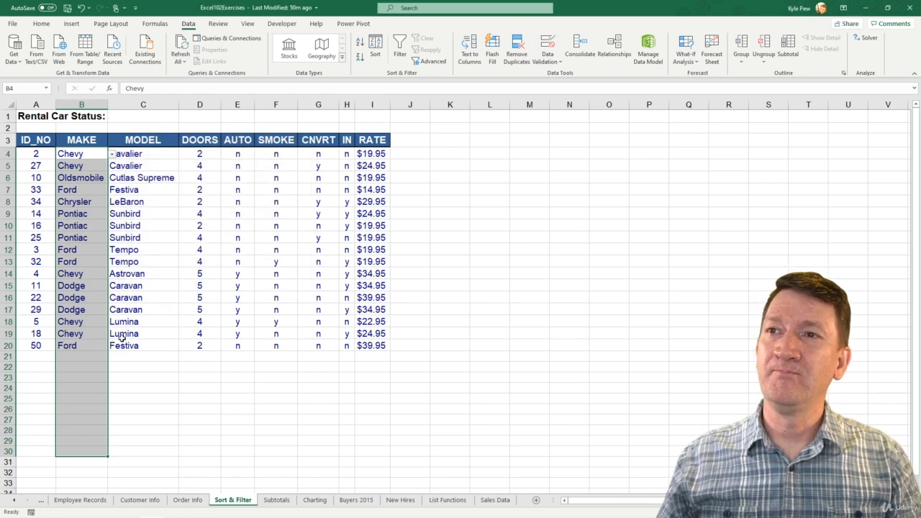
# - Test the Stop alert by entering the unlisted make "Honda" in cell B21, and move the alert box closer to the entry
pyautogui.click(84, 356)
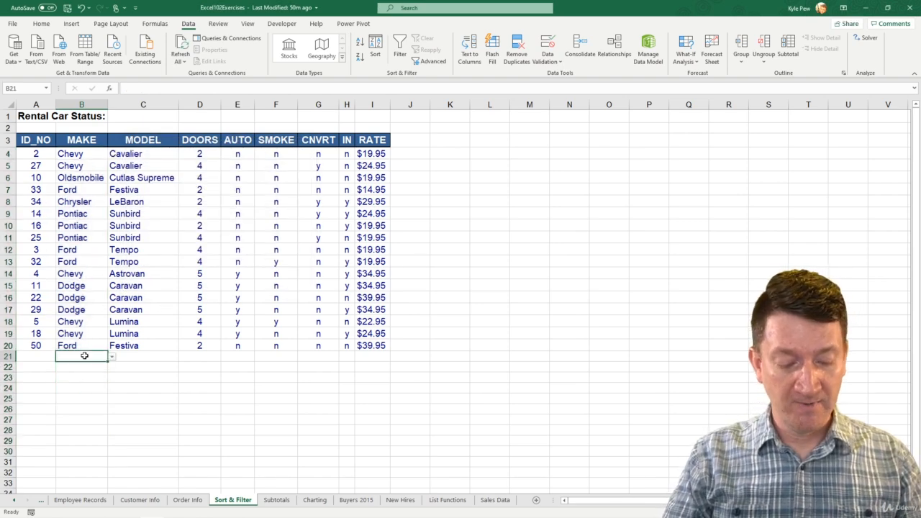
pyautogui.write('Honda')
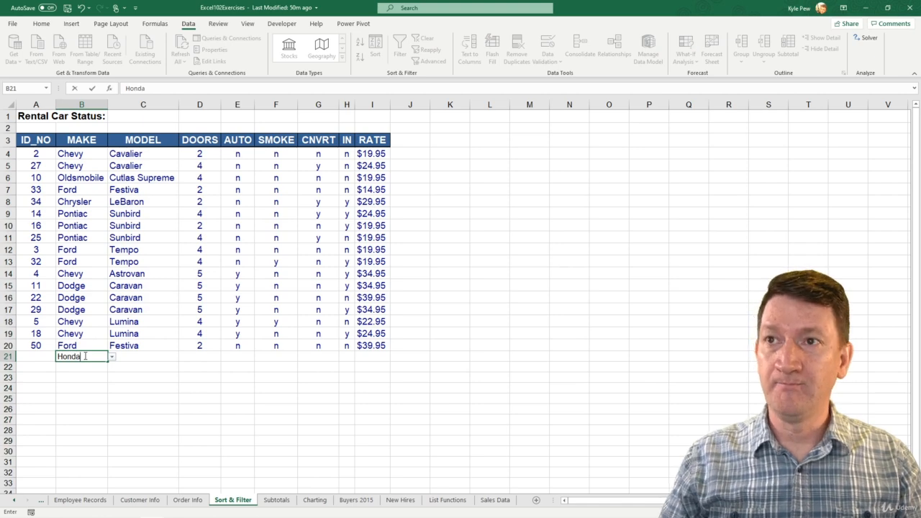
pyautogui.press('Return')
pyautogui.moveTo(441, 251); pyautogui.dragTo(223, 236)
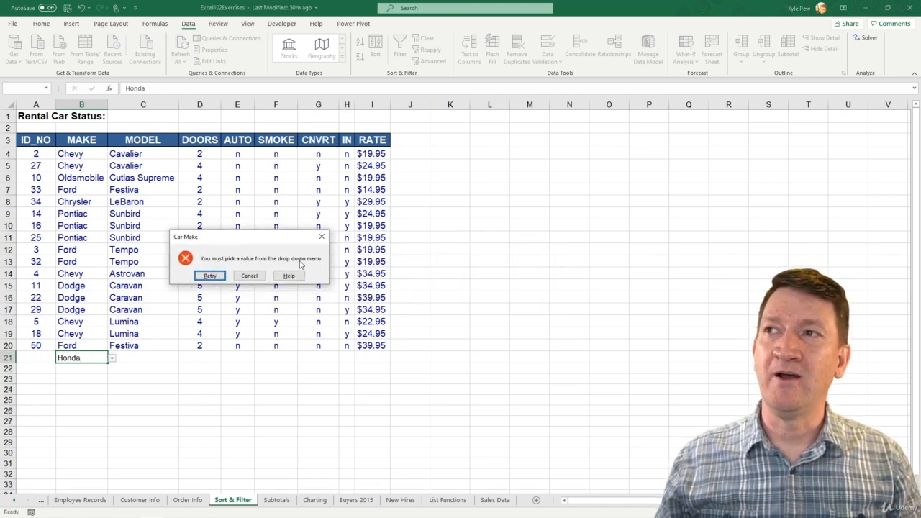